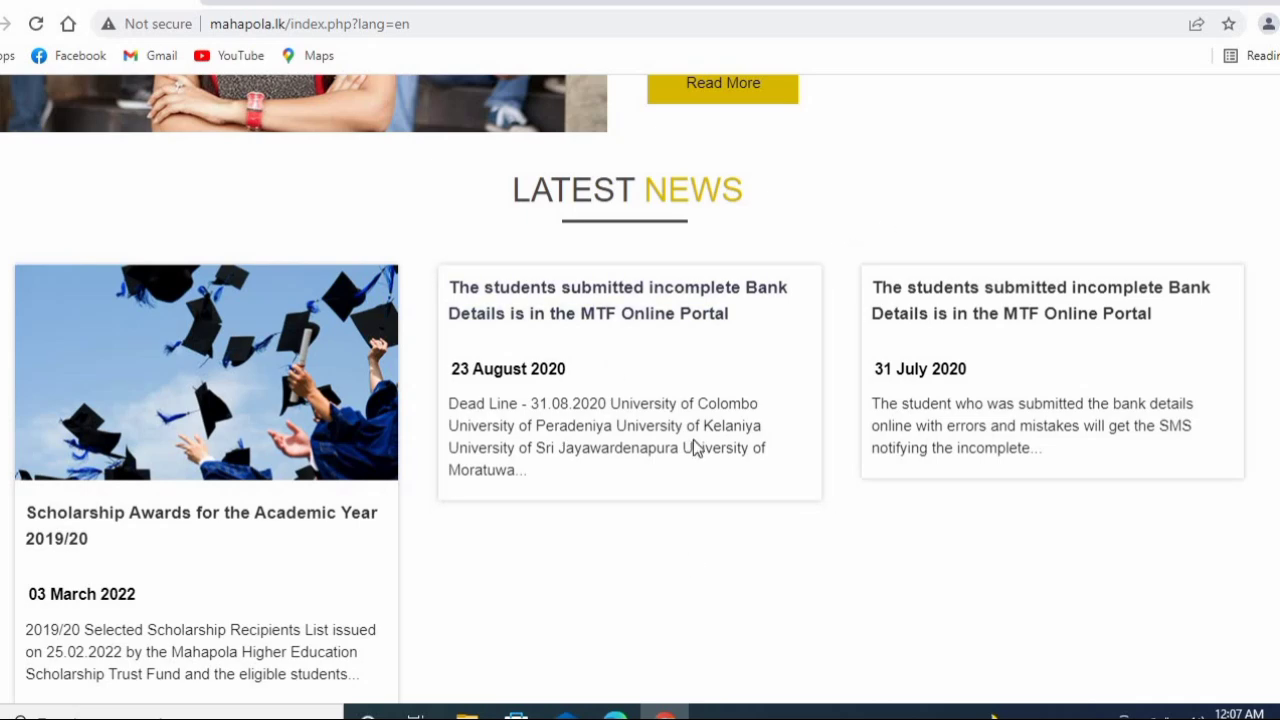
- Slide the Latest News carousel and open the 'Scholarship Awards for the Academic Year 2019/20' article
drag(349, 531, 966, 563)
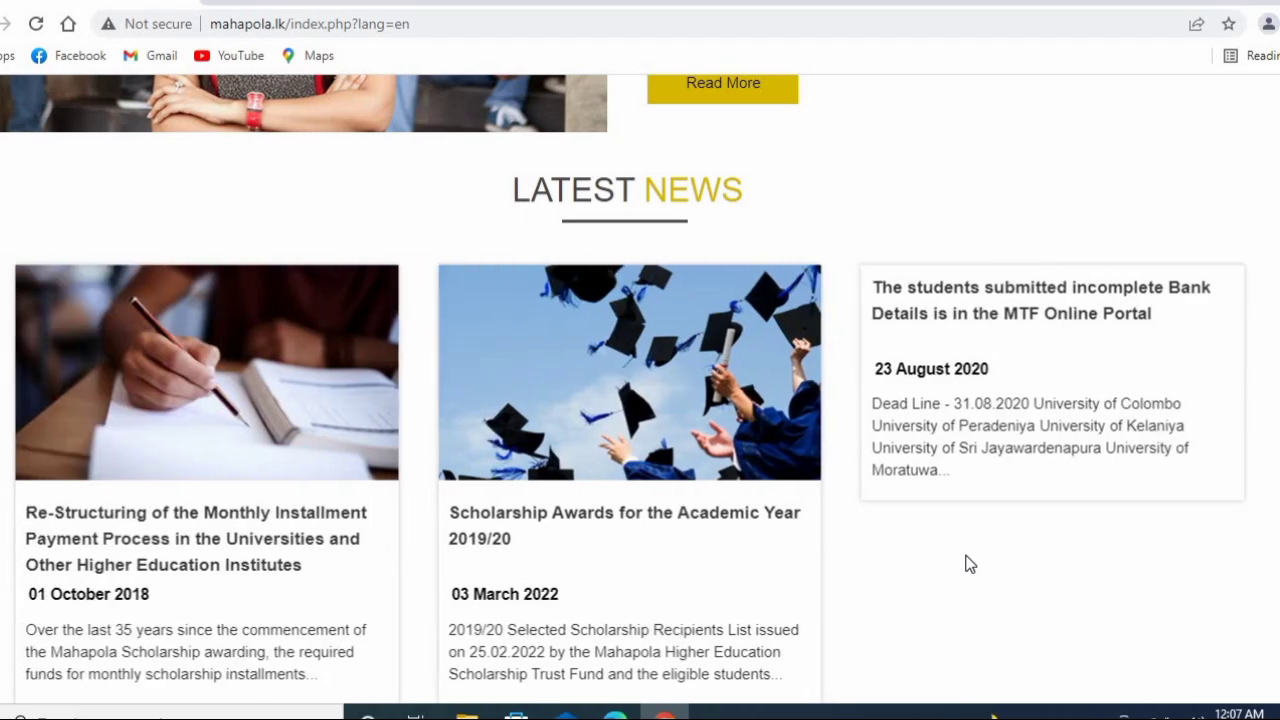
click(553, 527)
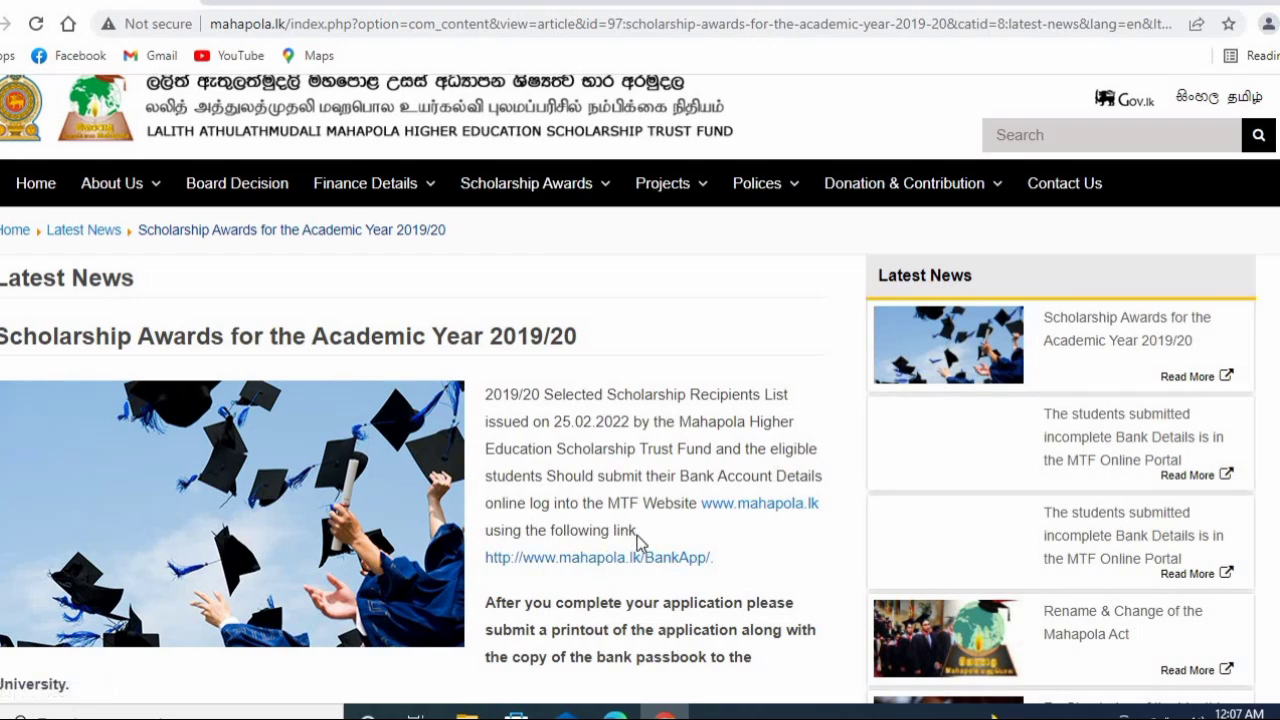
- On the BankApp verification page, fill the NIC Number field from the saved autofill entry and log in
click(588, 557)
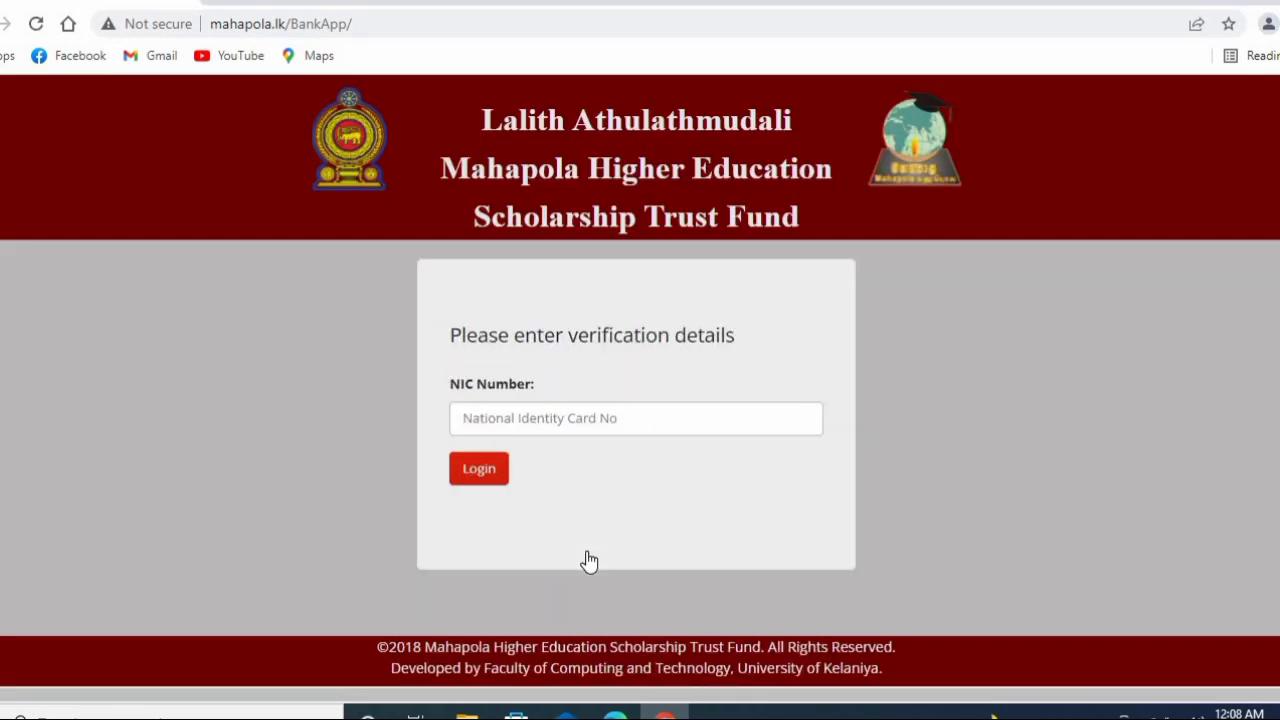
click(562, 421)
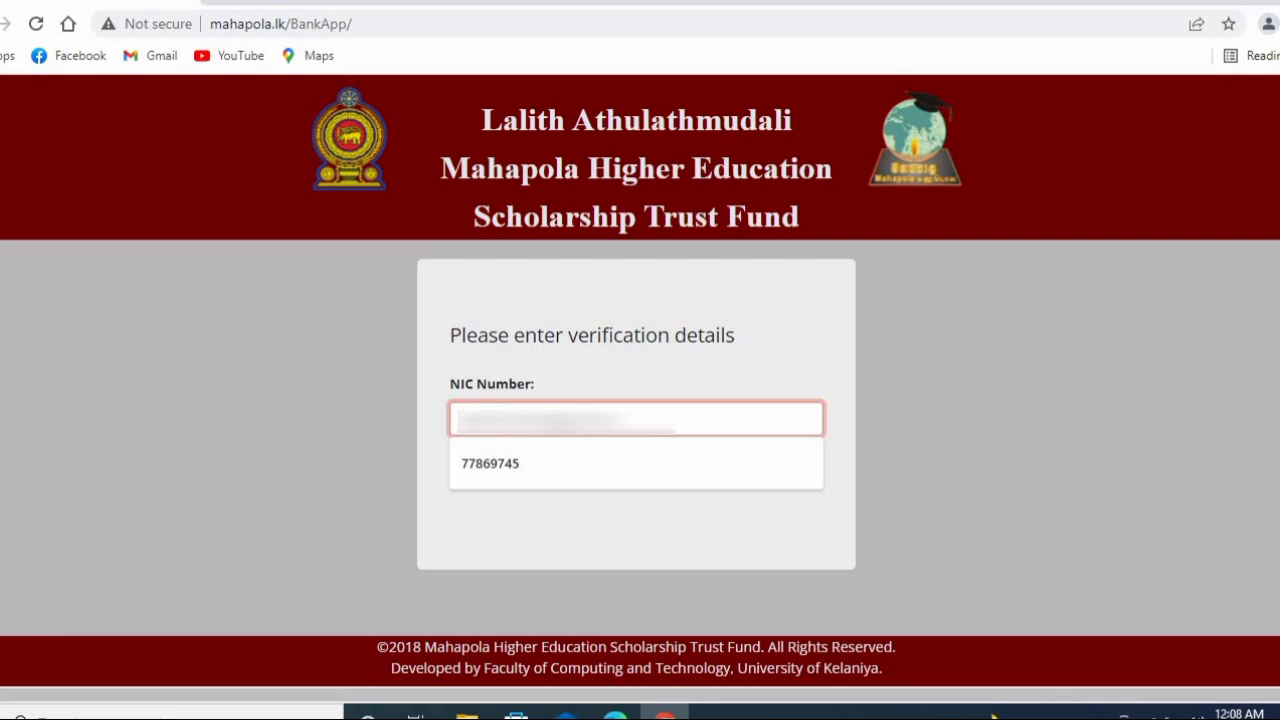
key(Down)
key(Return)
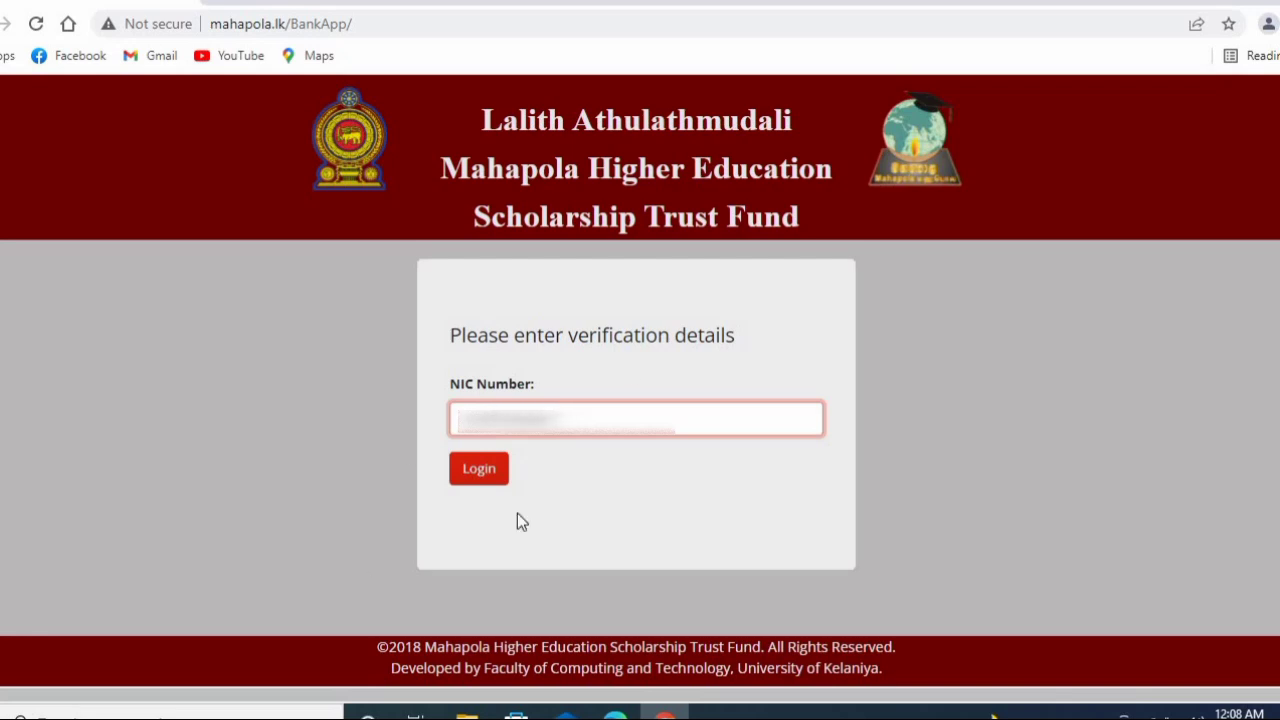
click(479, 470)
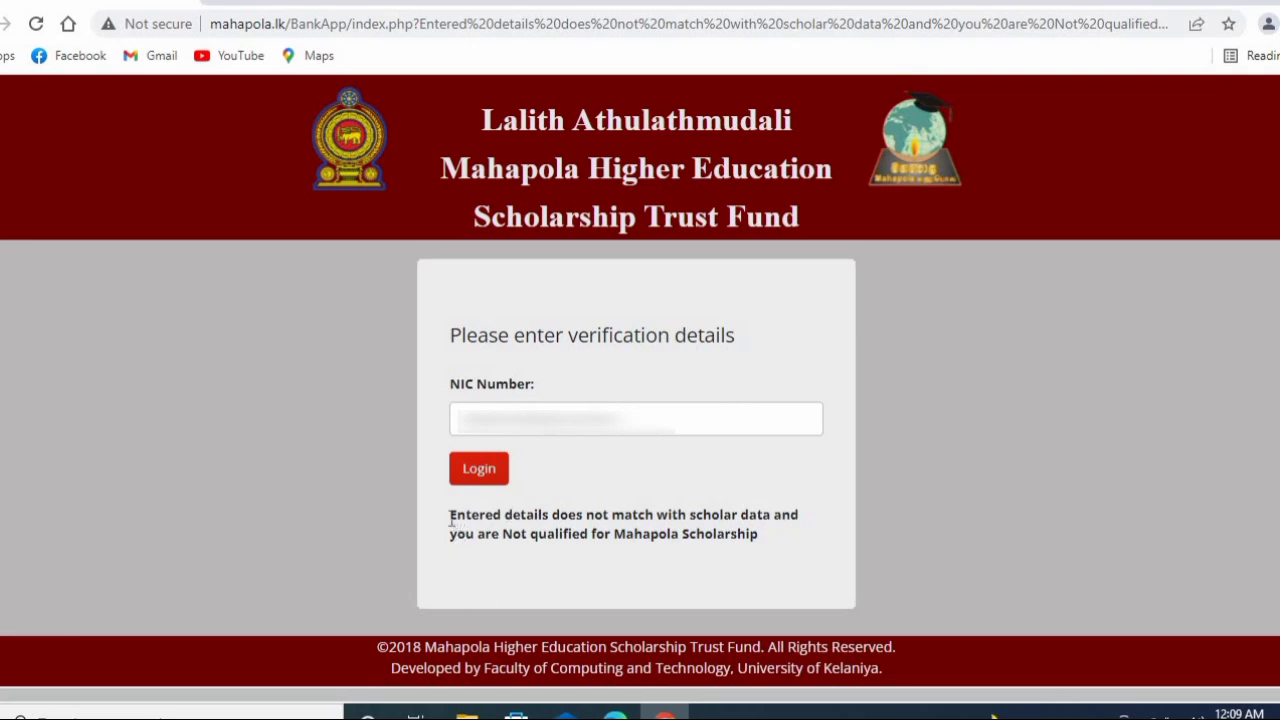
- Highlight the result message saying the NIC doesn't match scholar data and isn't qualified
drag(450, 519, 667, 553)
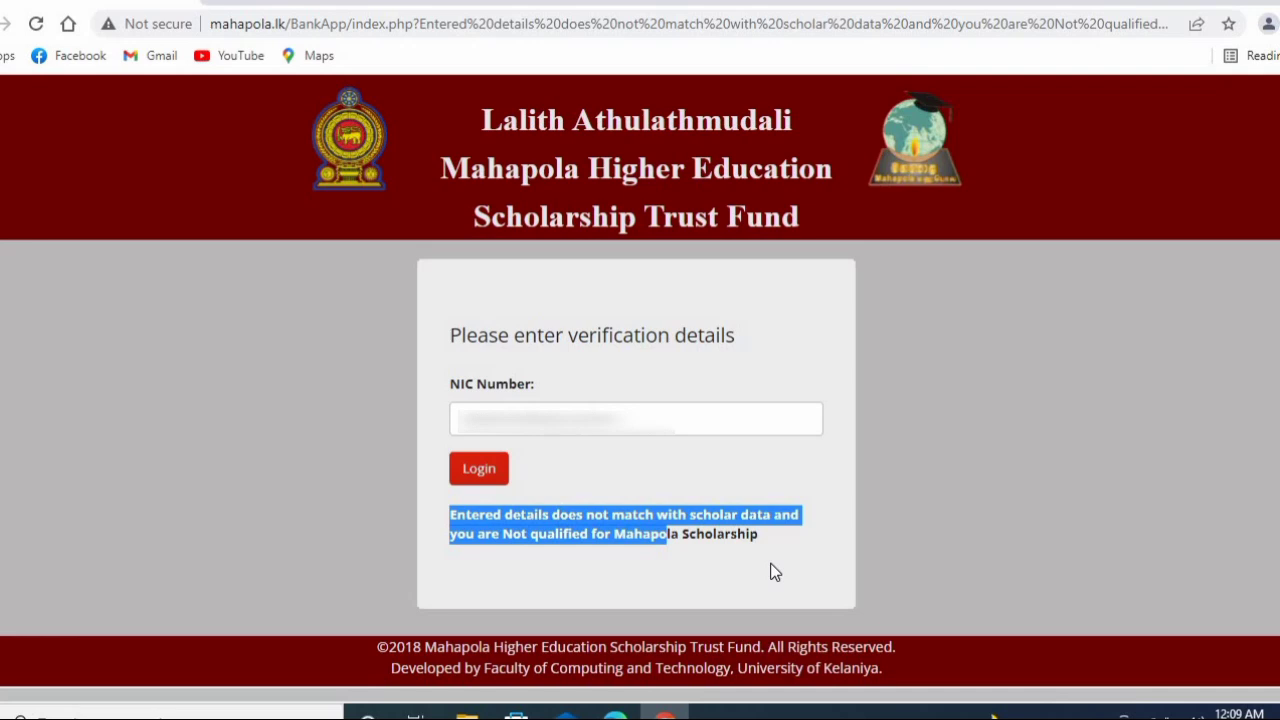
- Replace the NIC Number with a different, corrected NIC number instead of the autofill entry, and submit it again
click(534, 405)
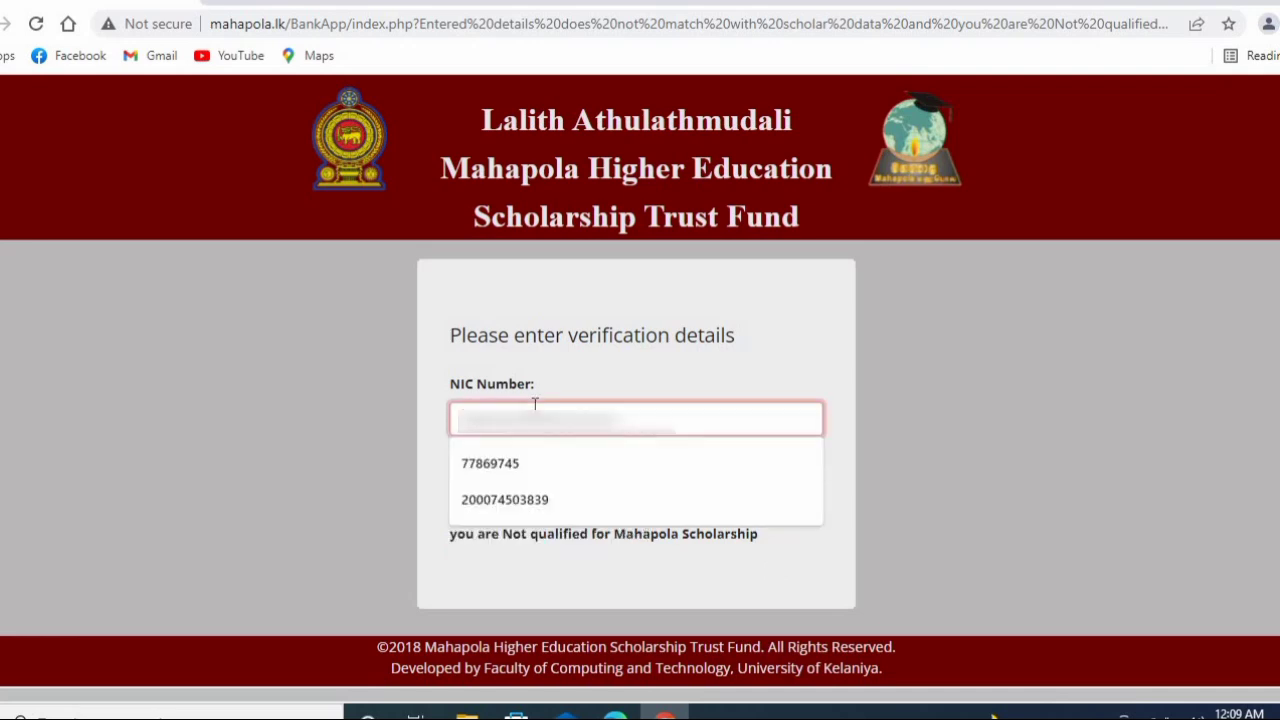
click(528, 406)
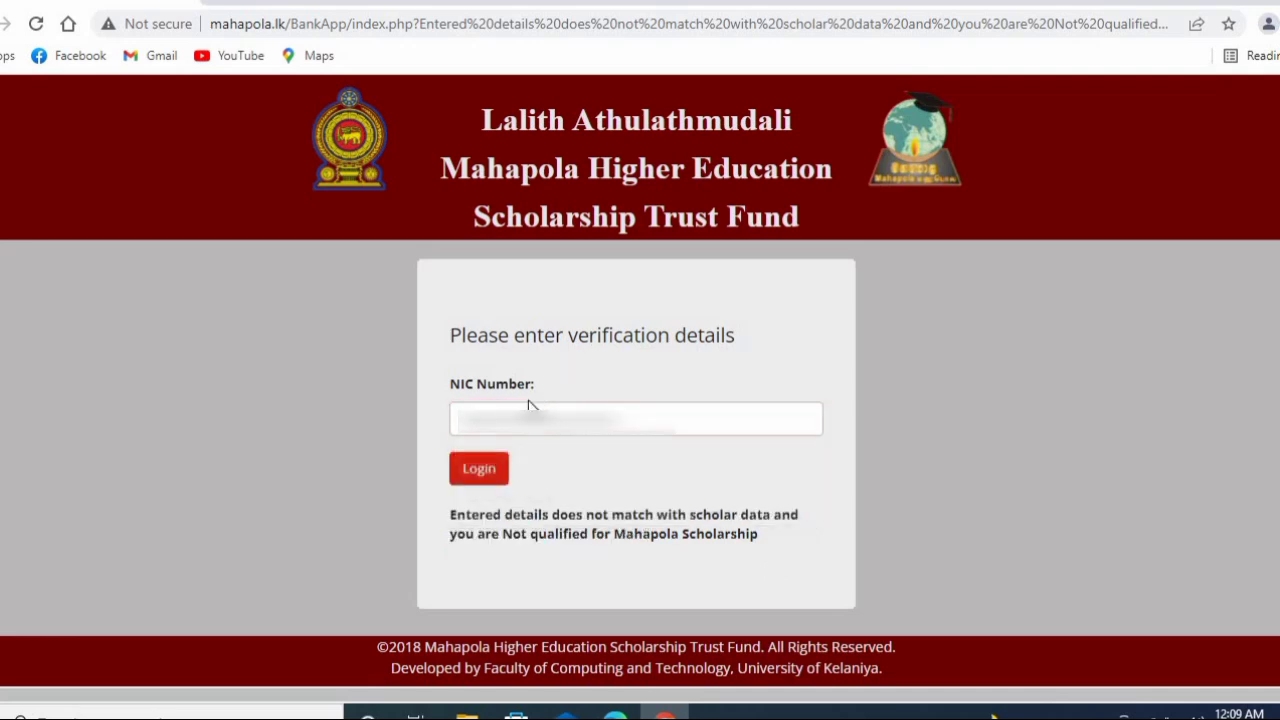
click(528, 406)
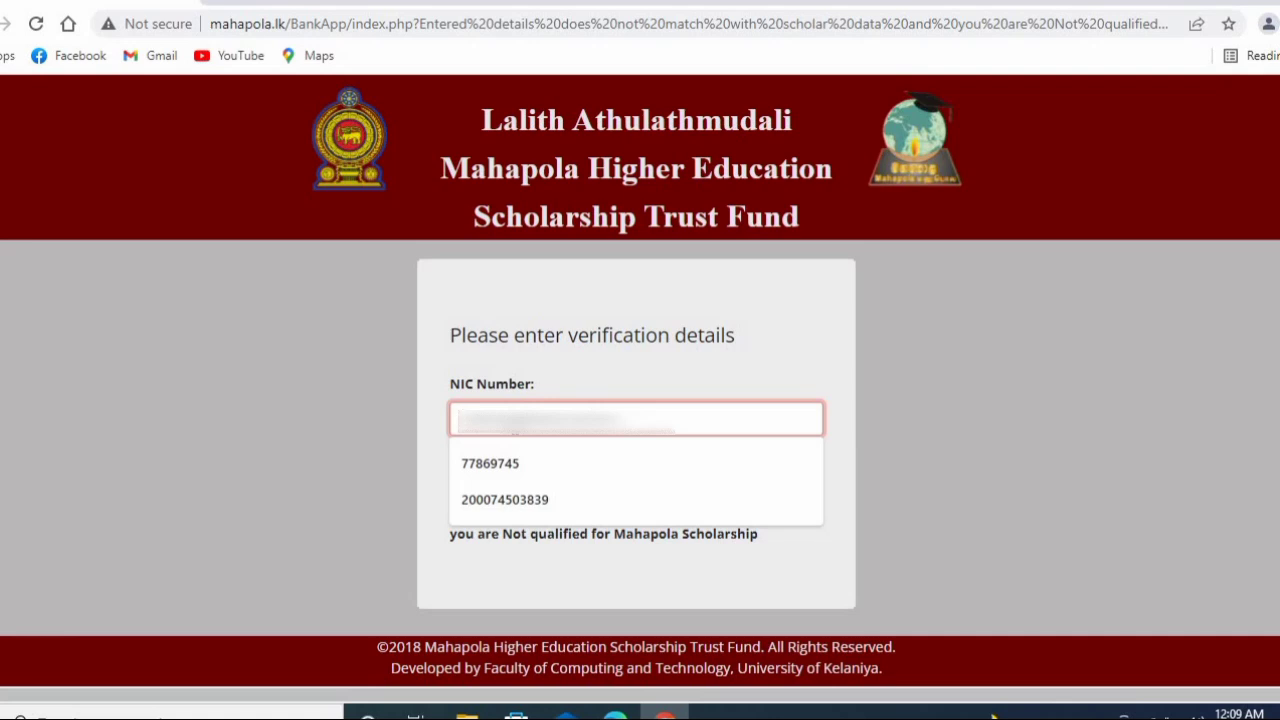
key(Escape)
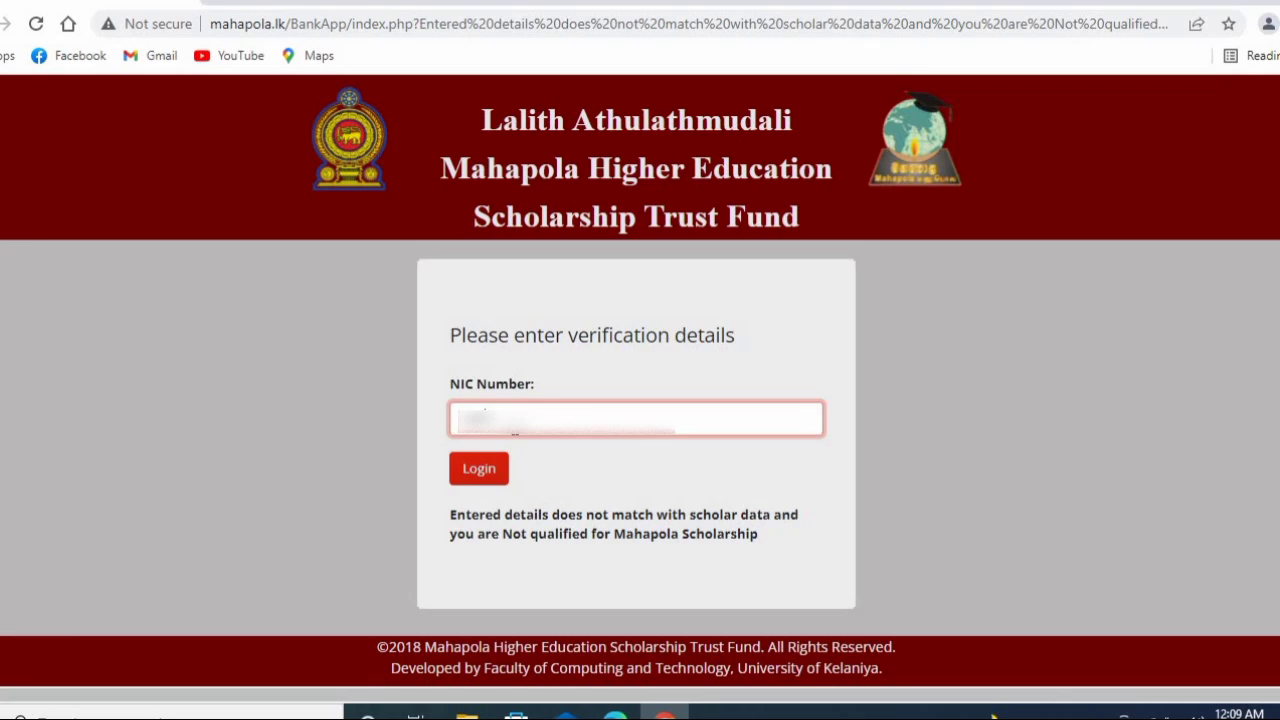
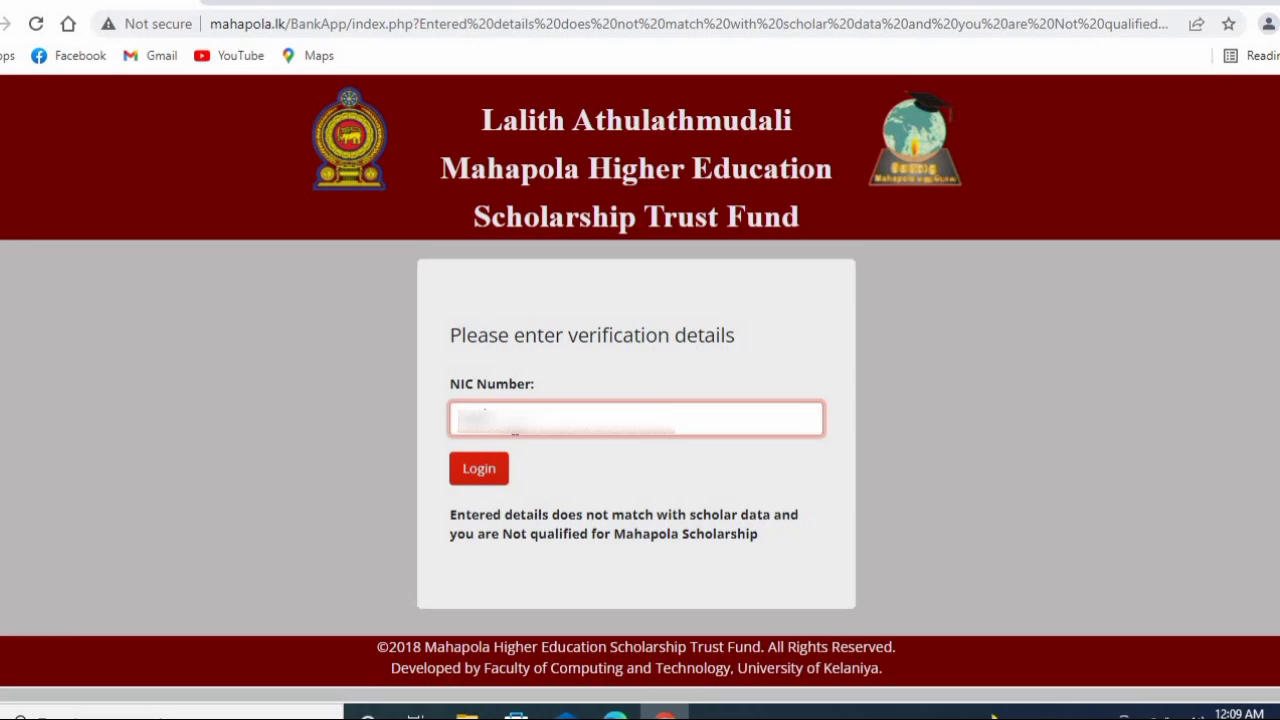
text(000)
click(480, 469)
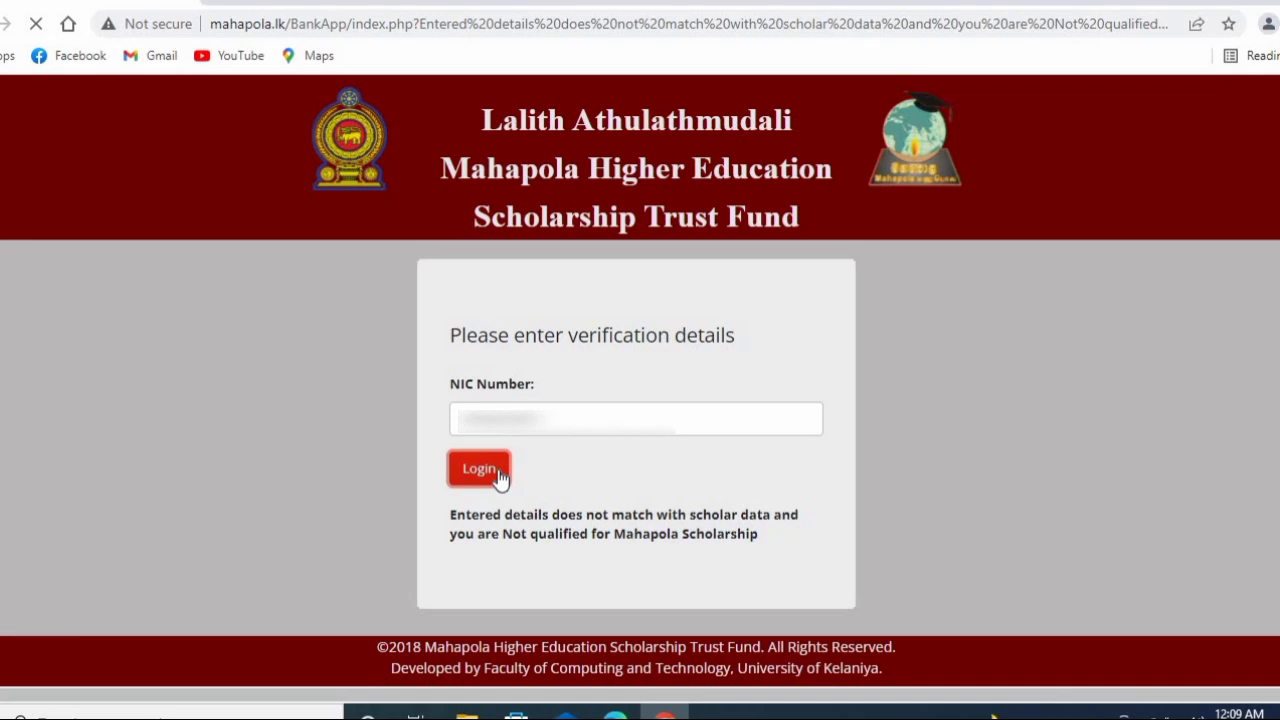
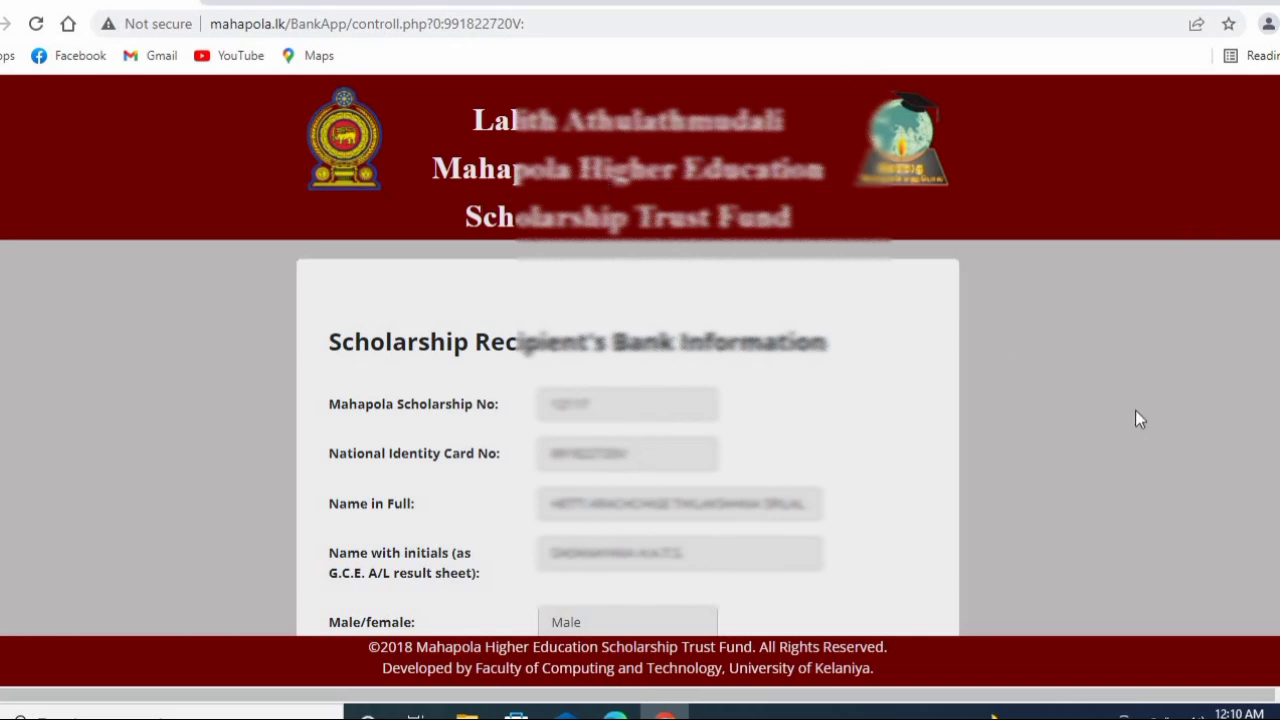
- Scroll down the scholarship form until the empty bank, branch, account number and holder name fields appear
scroll(640, 356, down, 3)
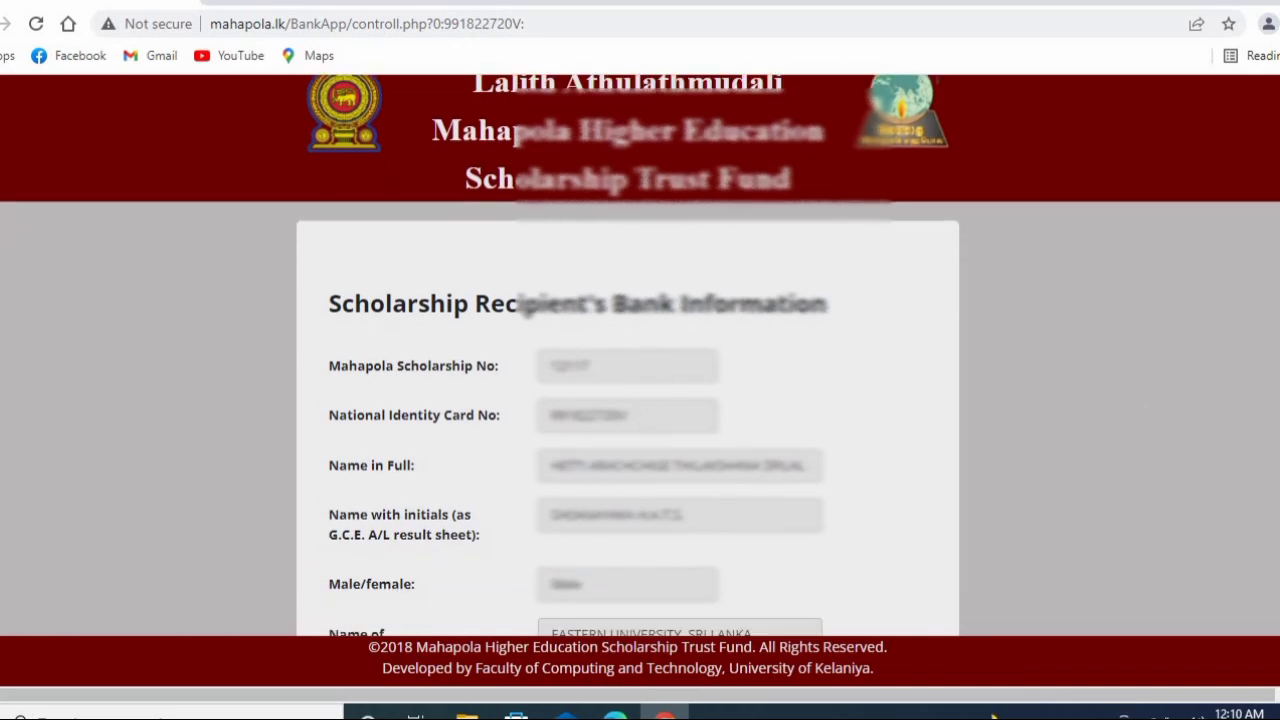
scroll(640, 356, down, 3)
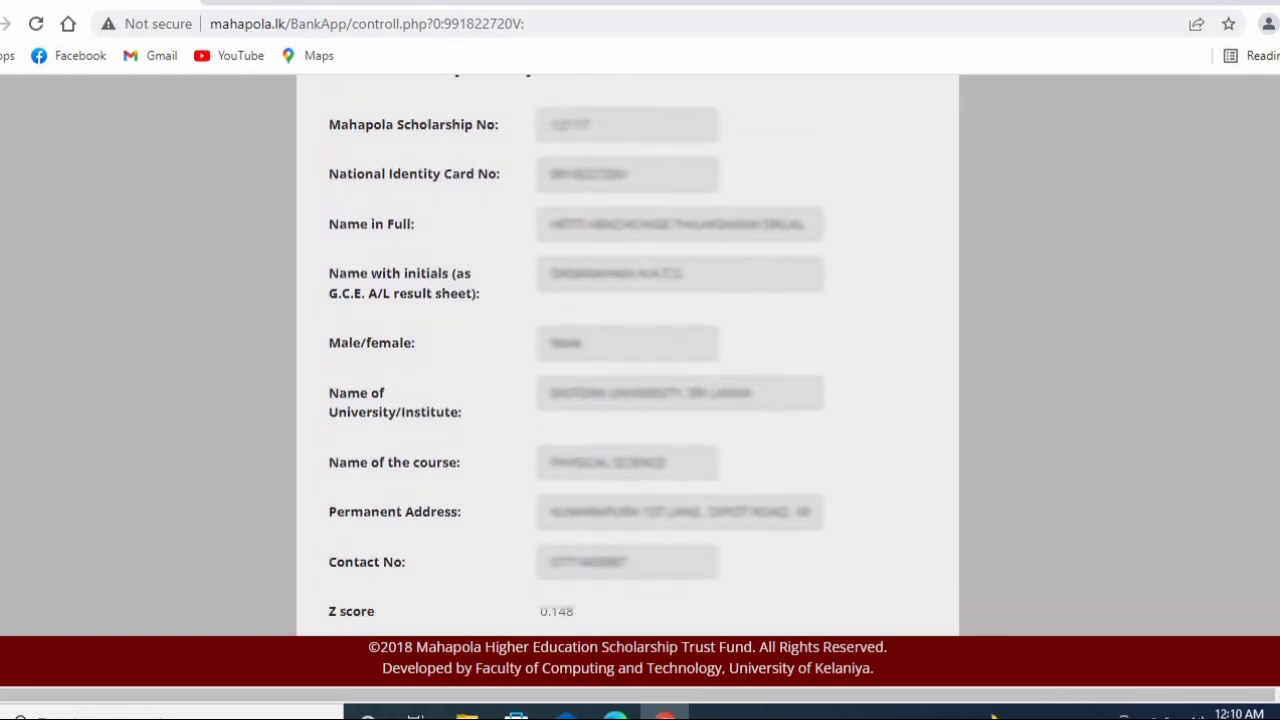
scroll(1278, 445, down, 3)
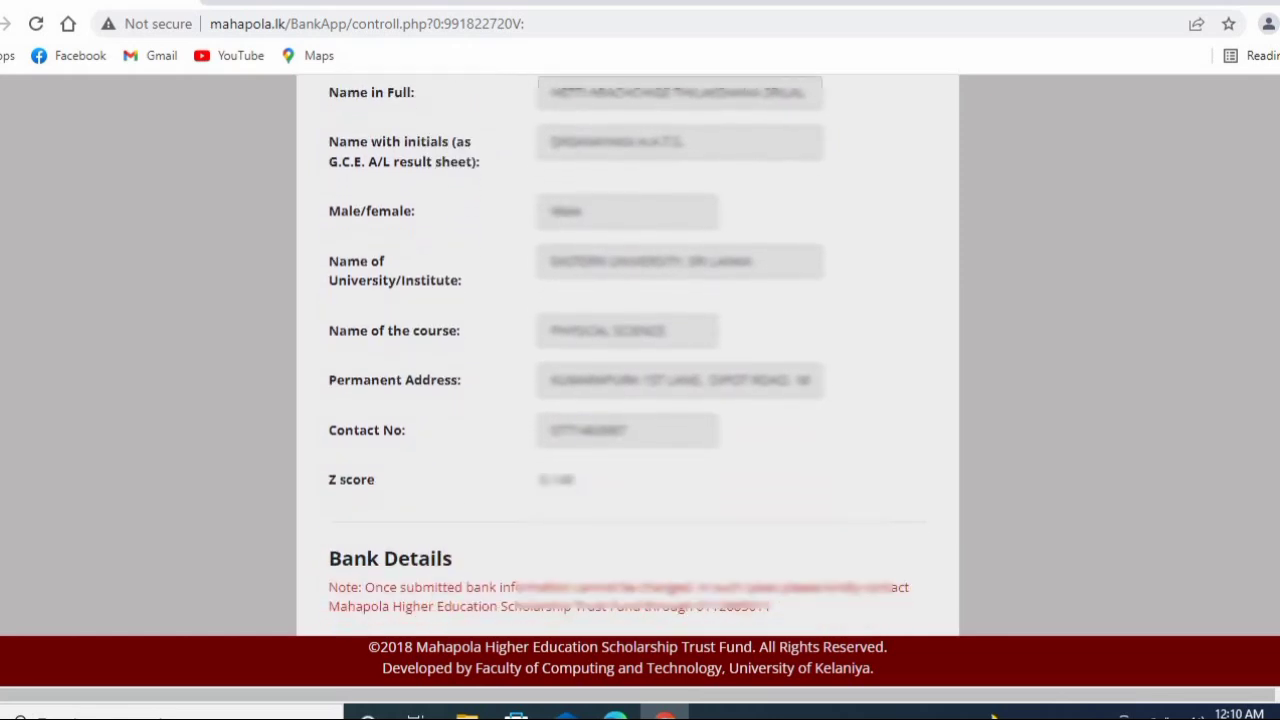
scroll(1278, 445, down, 2)
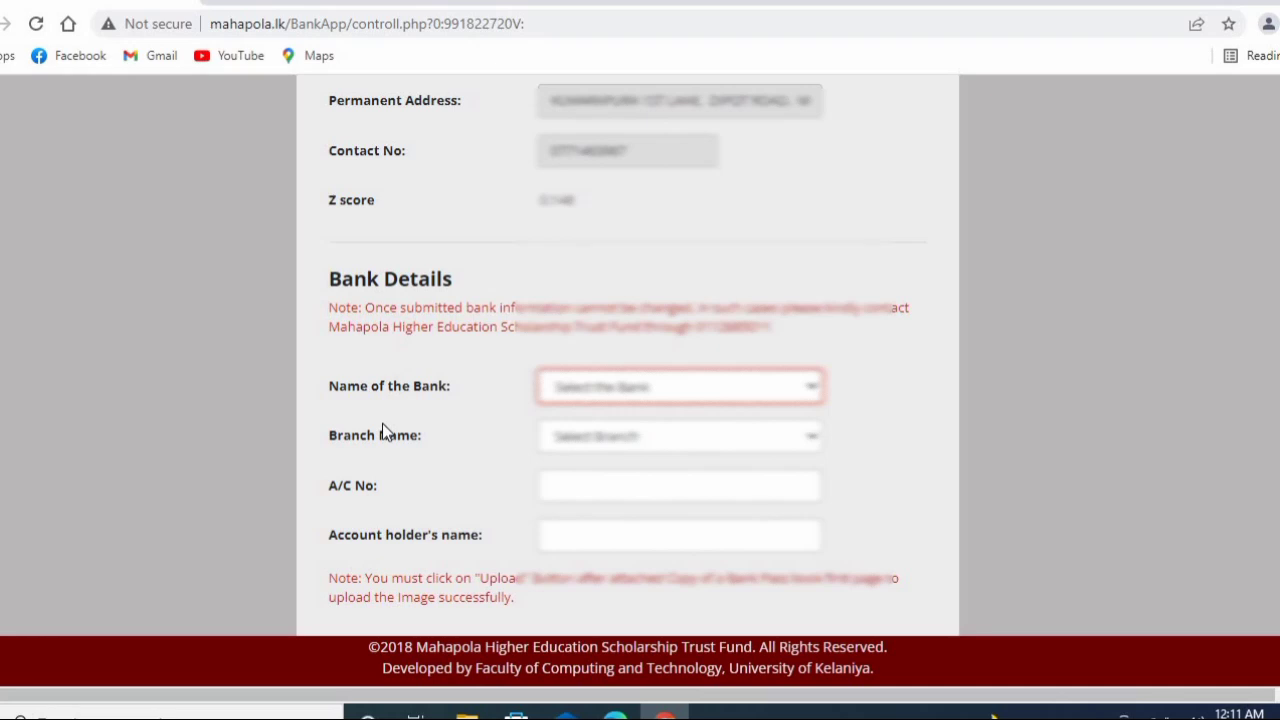
- Pick Peoples Bank-7135 as Name of the Bank, leaving Branch Name unselected
click(787, 388)
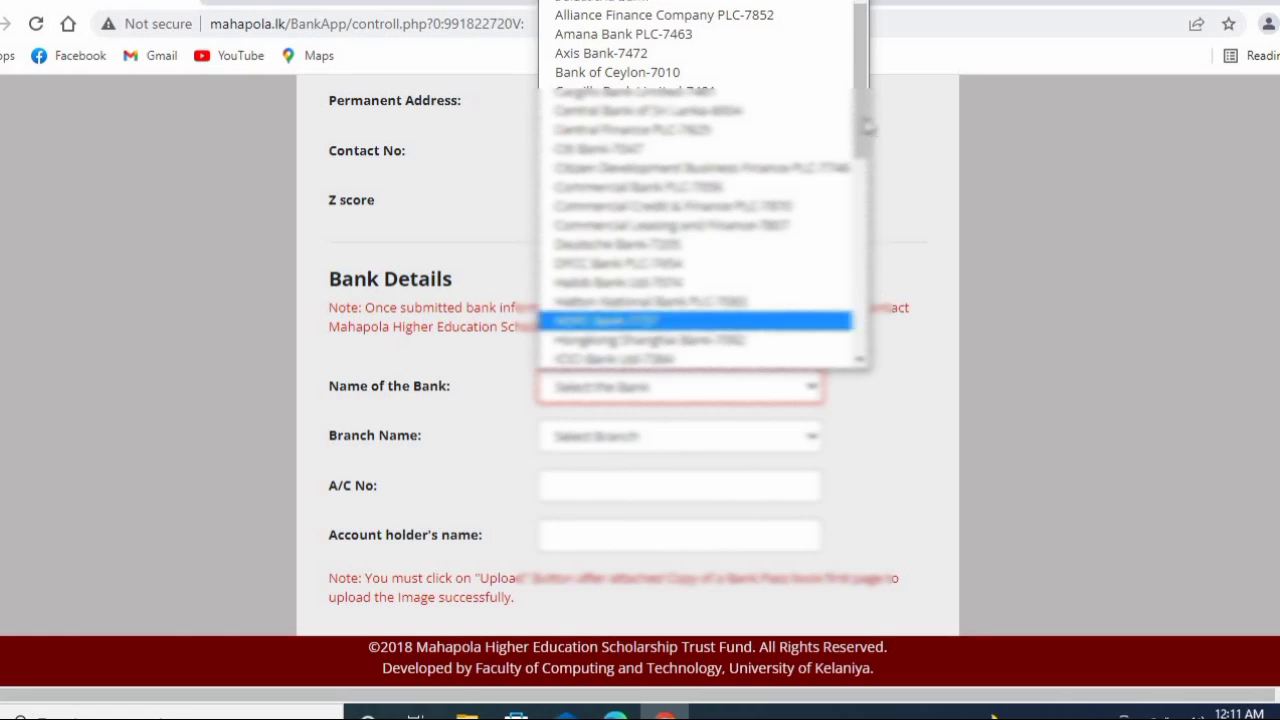
drag(862, 120, 856, 332)
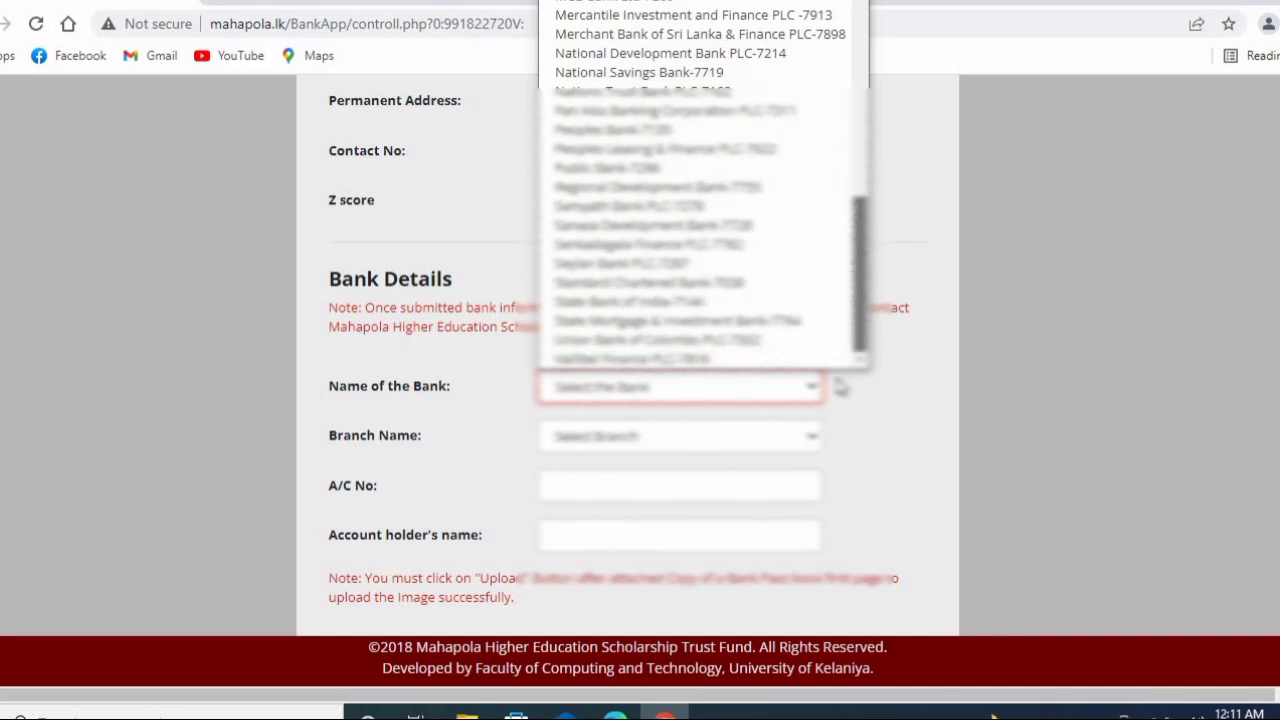
scroll(648, 235, up, 2)
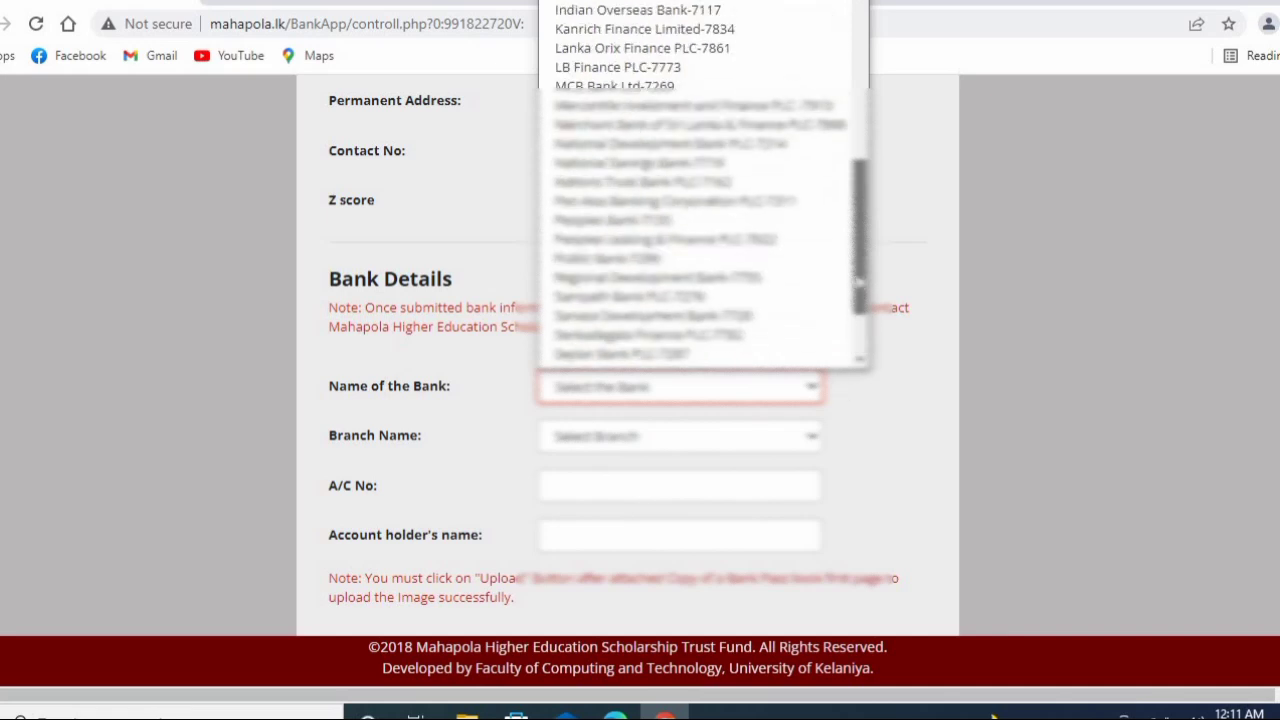
click(650, 222)
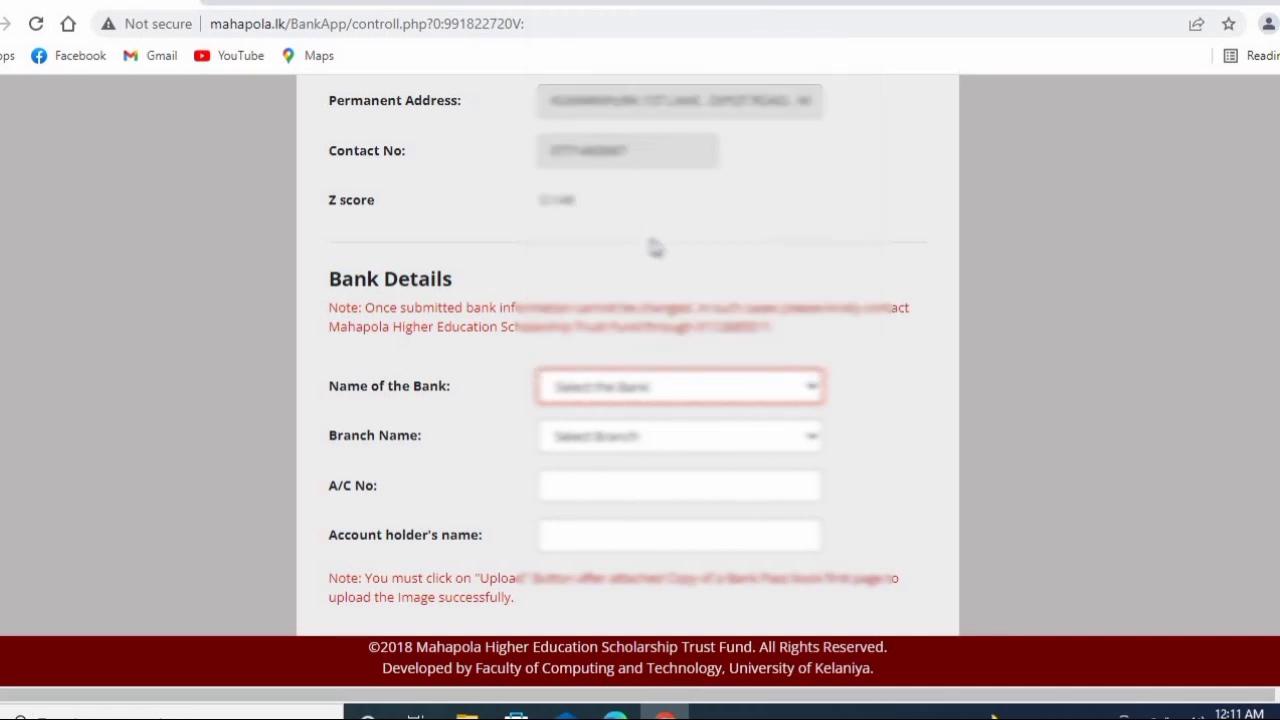
click(619, 443)
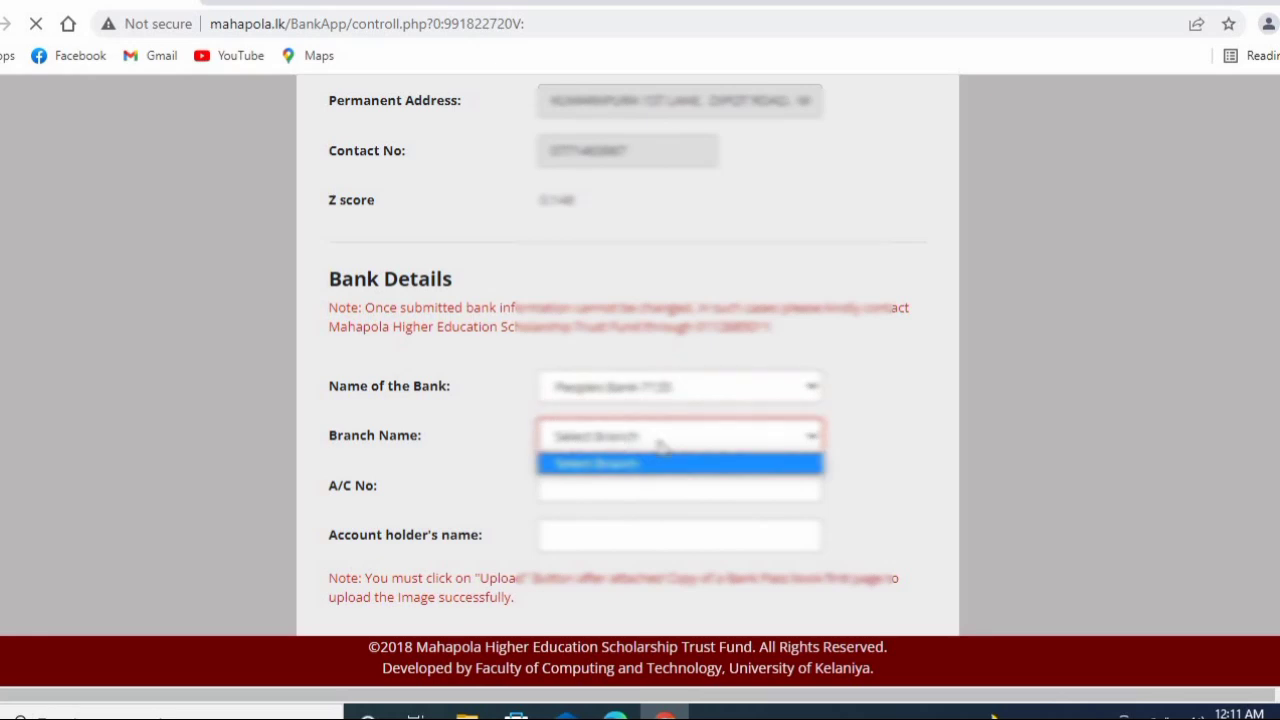
click(632, 445)
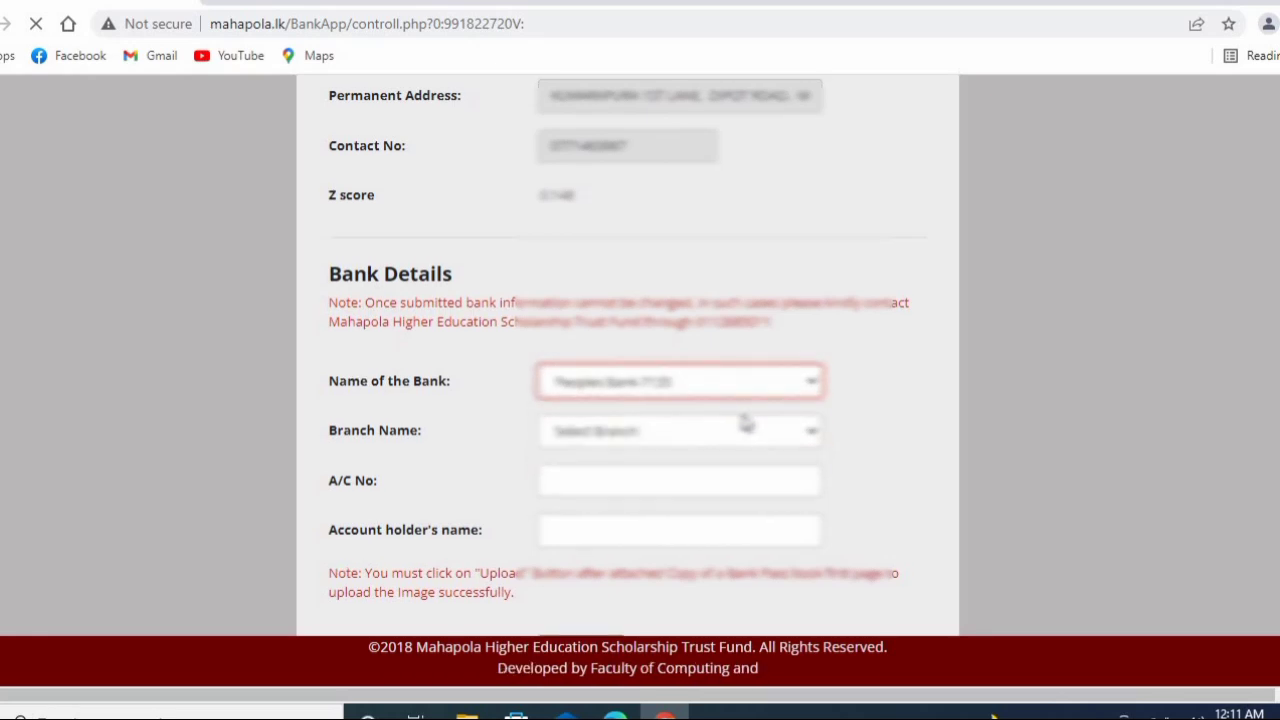
click(757, 386)
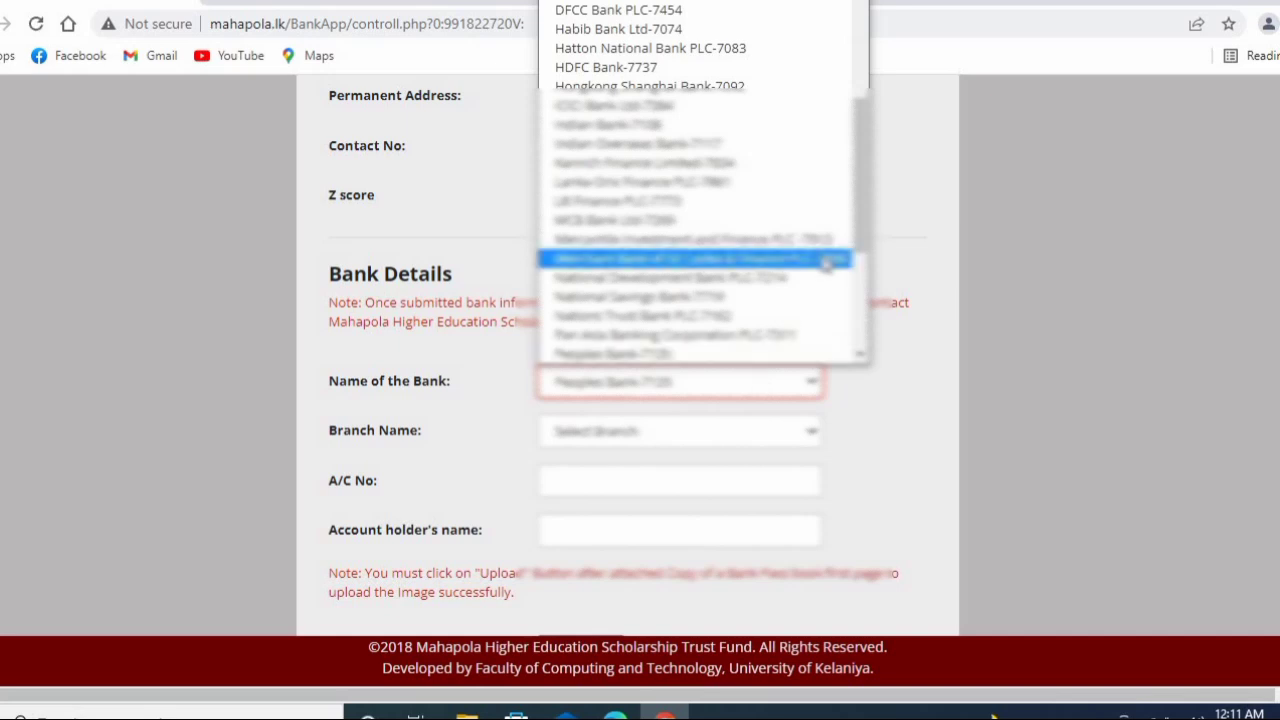
drag(855, 202, 829, 77)
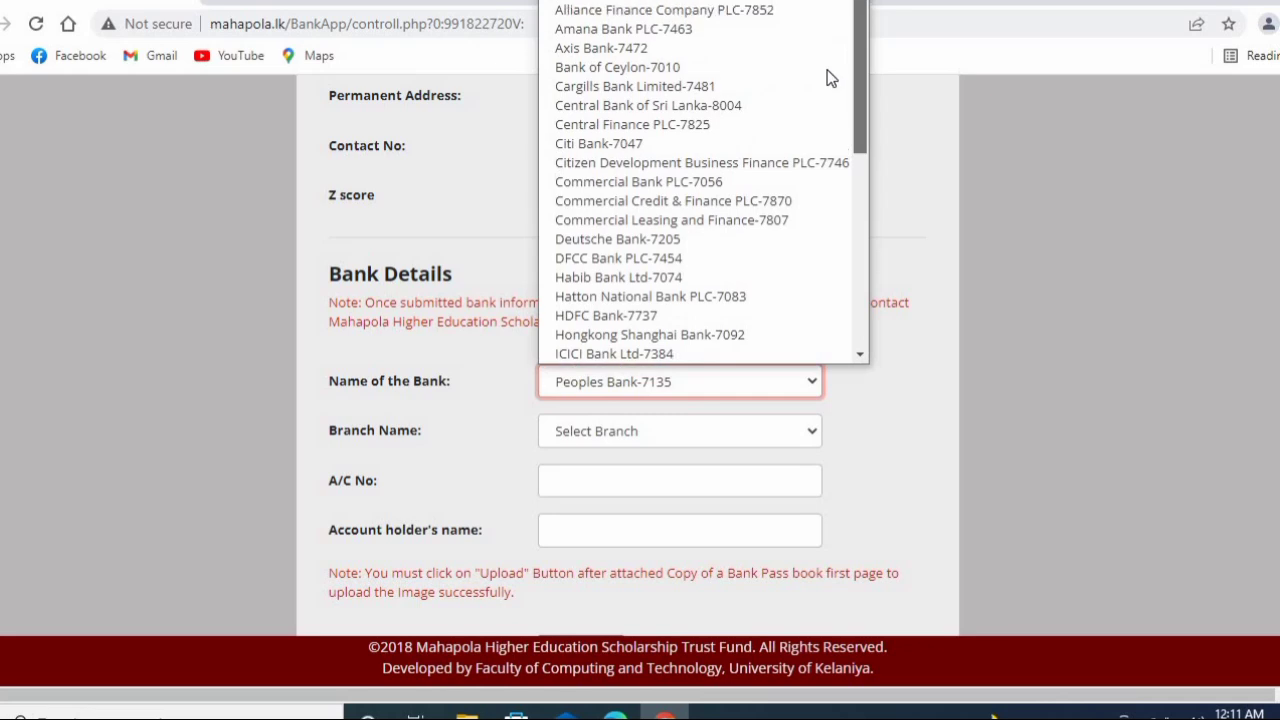
- Switch Name of the Bank to Bank of Ceylon-7010 and set Branch Name to Aluthkade -32
click(662, 69)
scroll(645, 300, up, 2)
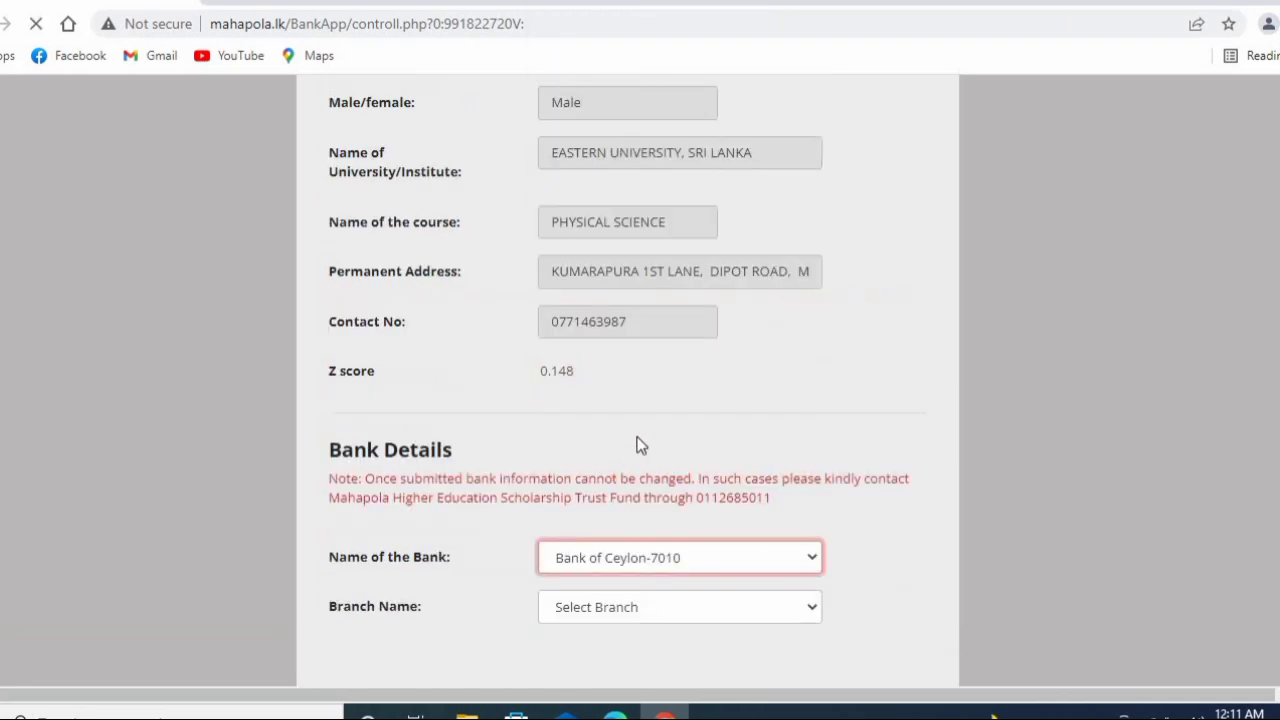
click(594, 618)
click(596, 618)
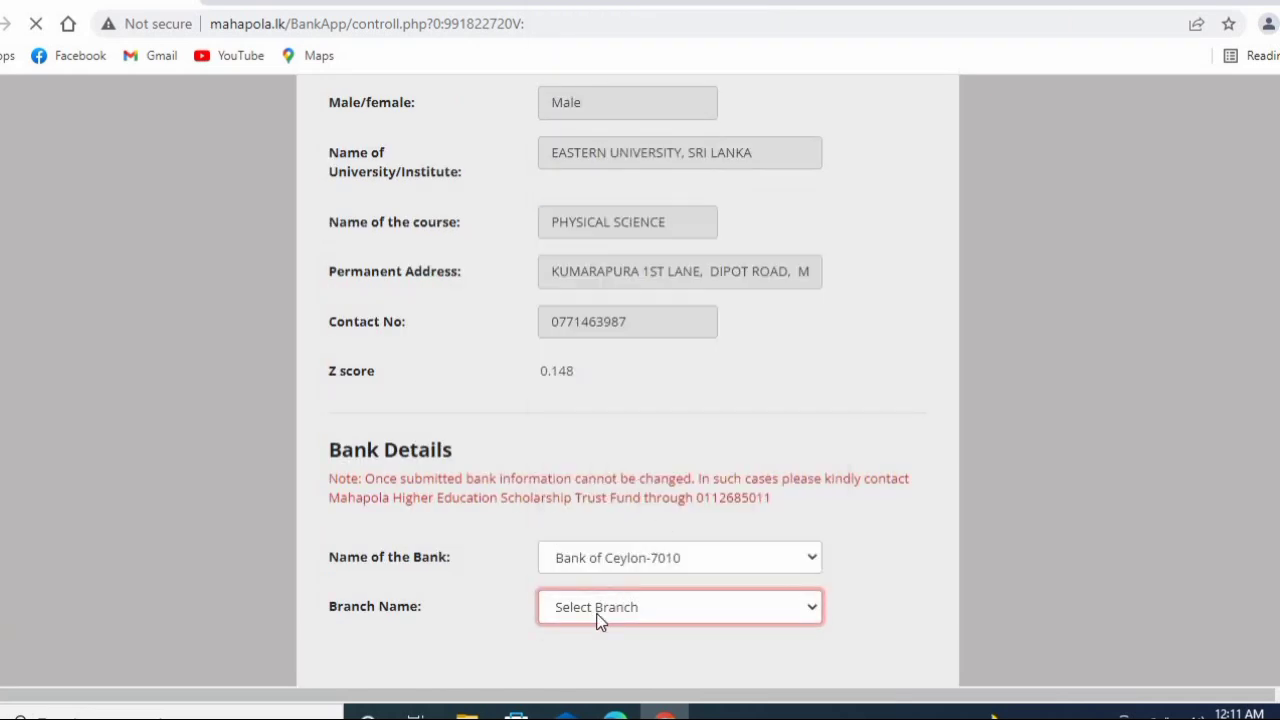
click(600, 602)
click(598, 504)
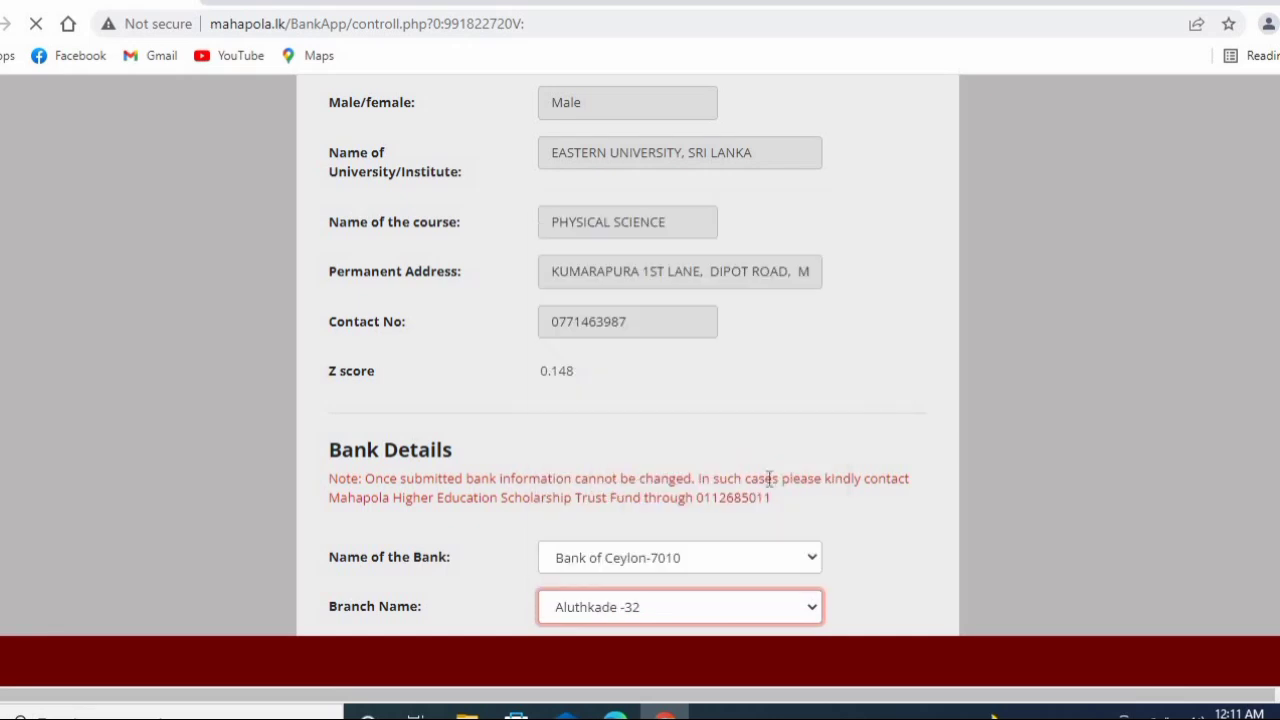
scroll(1186, 395, down, 2)
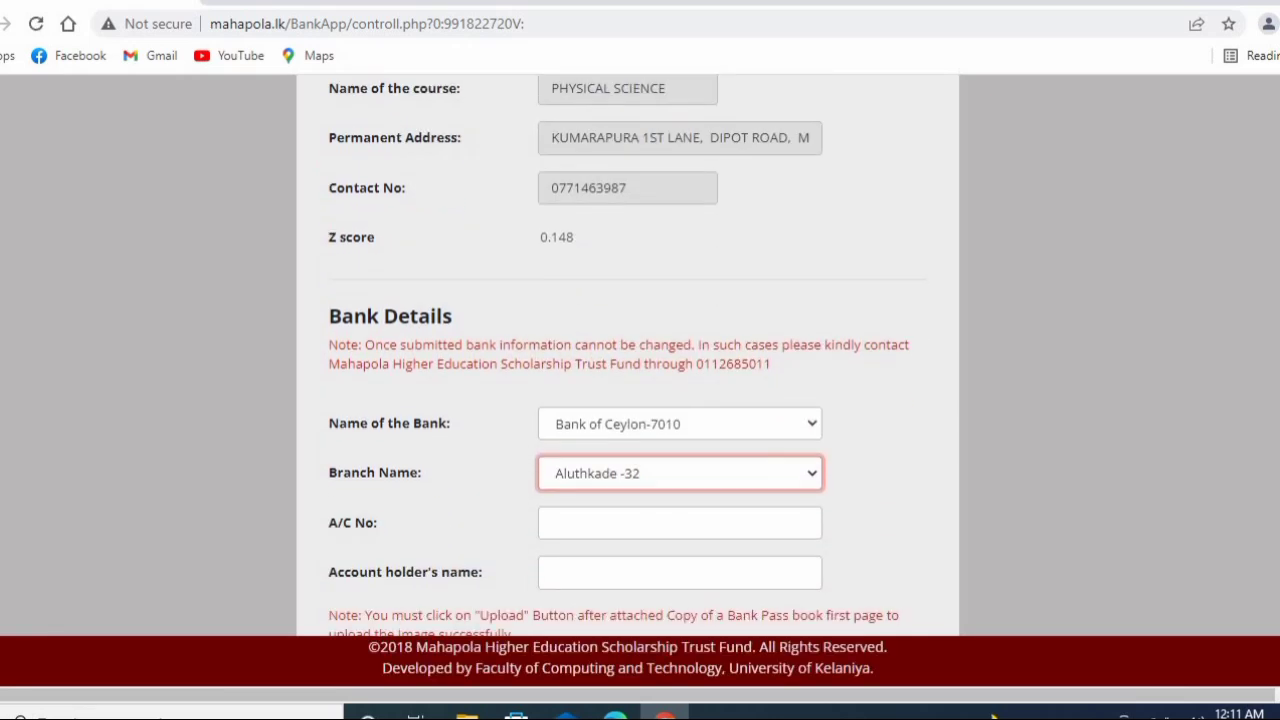
scroll(1130, 405, up, 2)
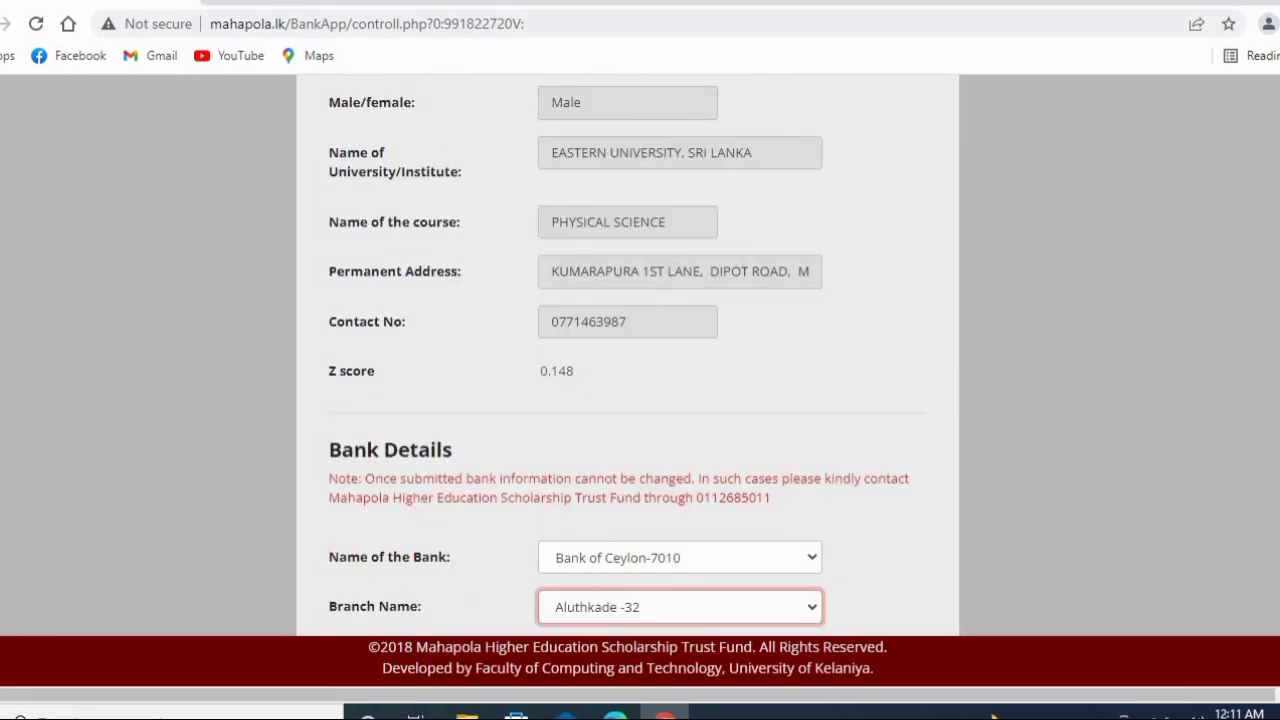
scroll(628, 355, down, 3)
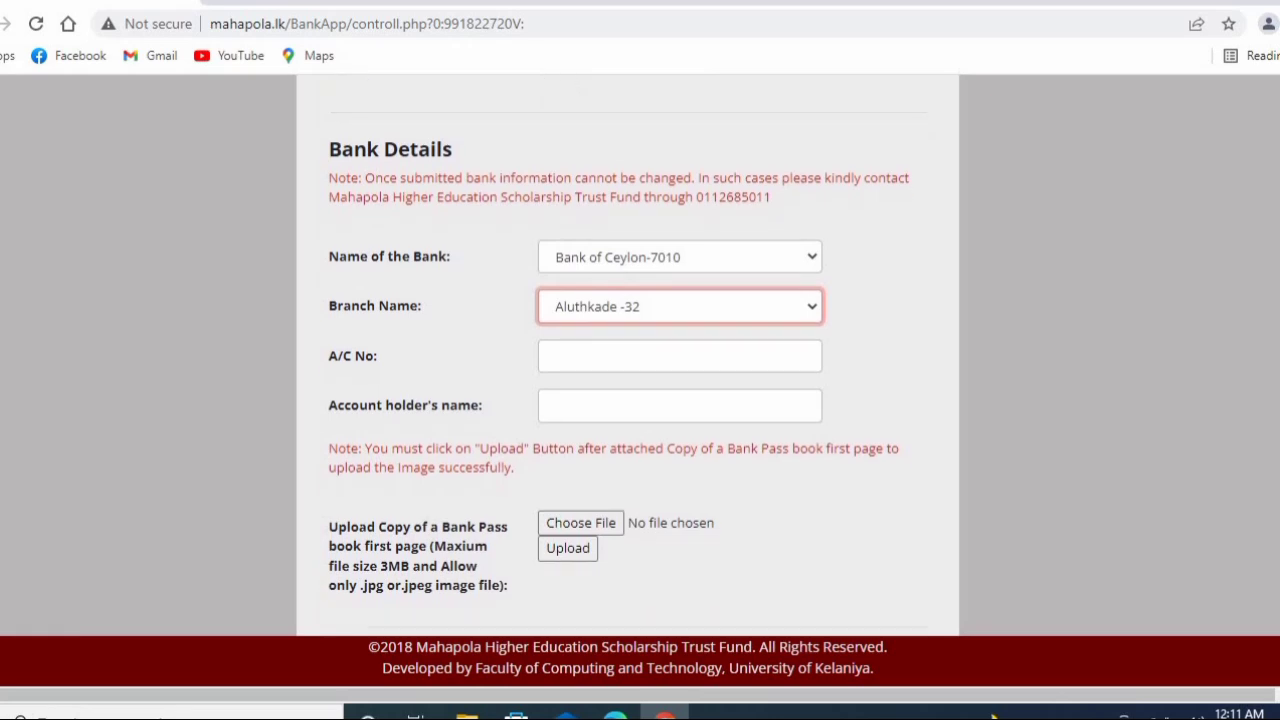
- Scroll past the upload fields to the declaration and the Submit Bank Details button
scroll(628, 355, down, 1)
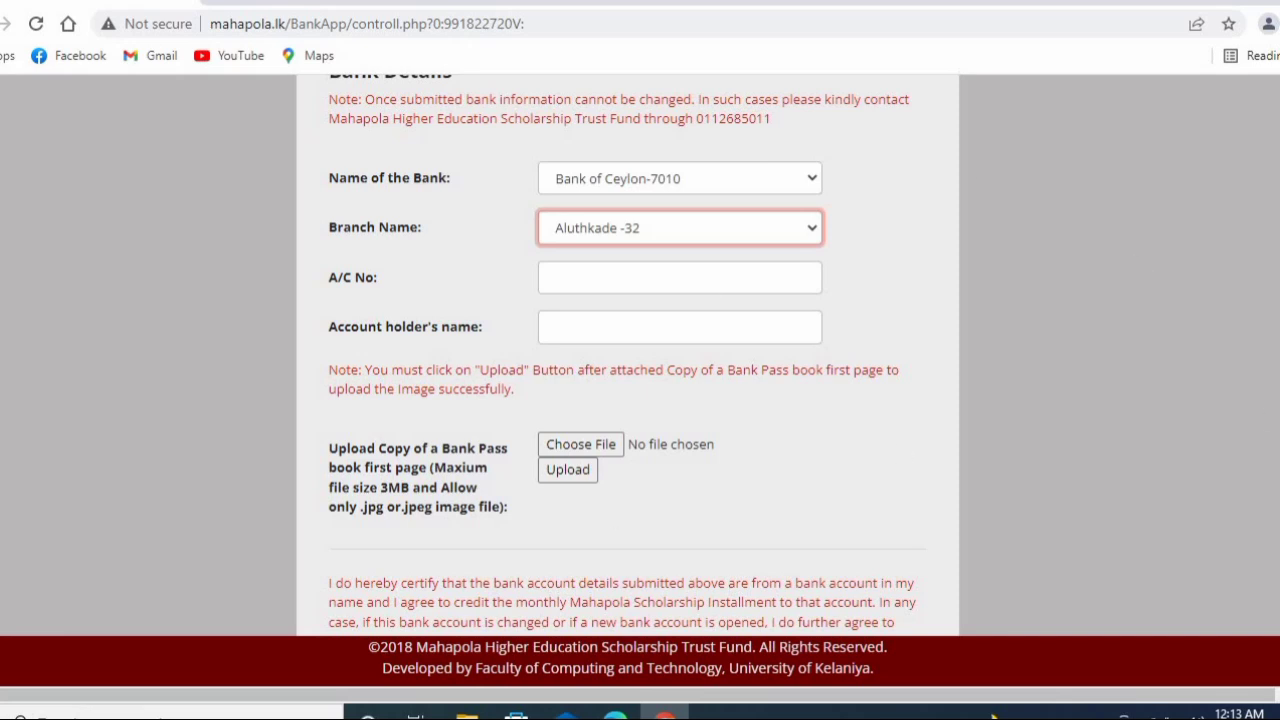
scroll(628, 350, down, 2)
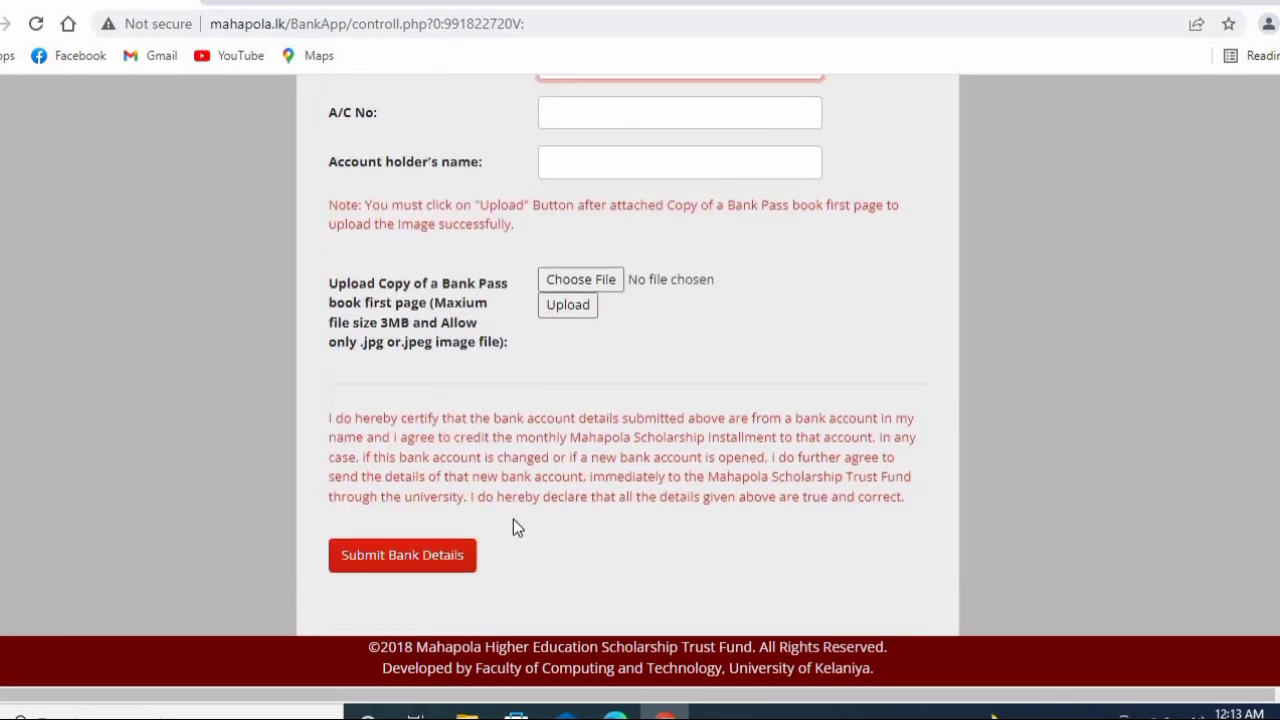